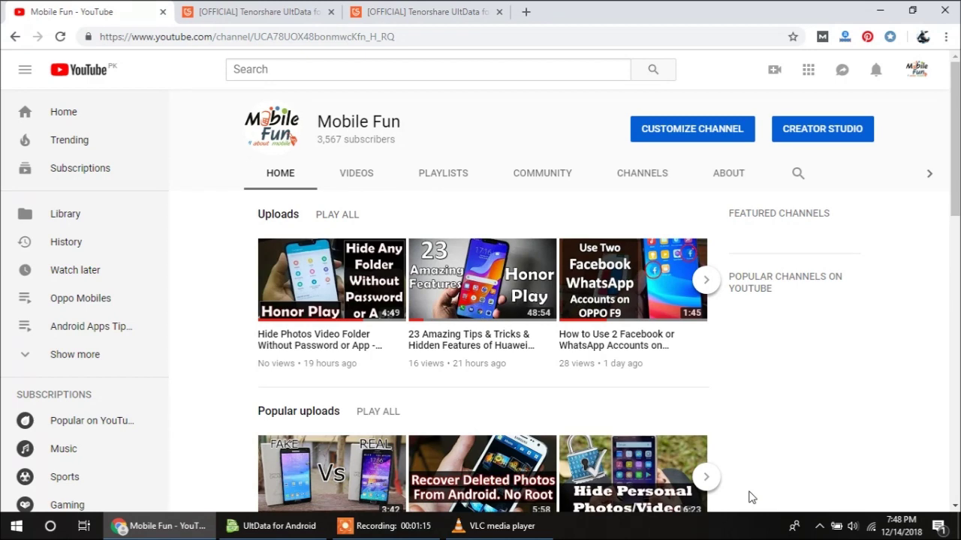
# Switch between the Tenorshare tabs and scroll up to the UltData for Android hero banner.
pyautogui.click(236, 7)
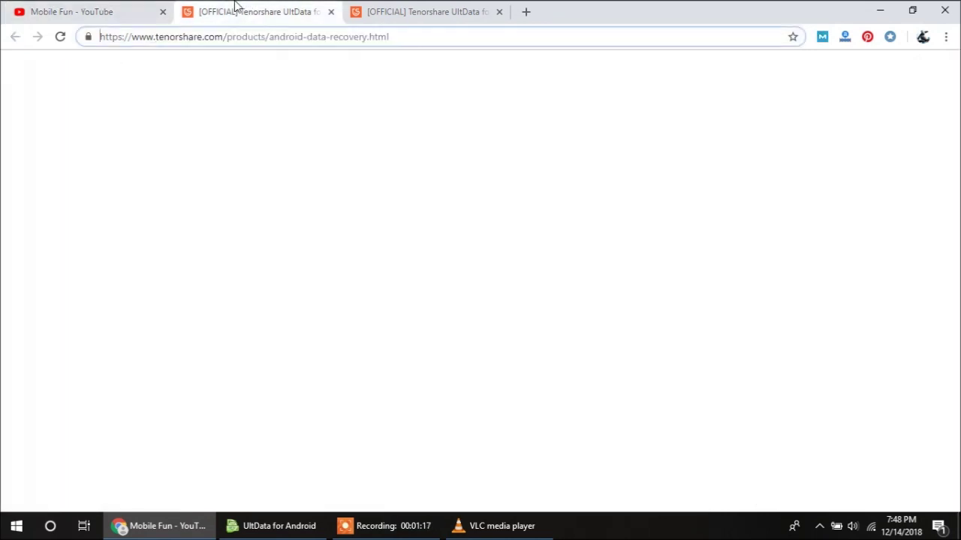
pyautogui.click(417, 9)
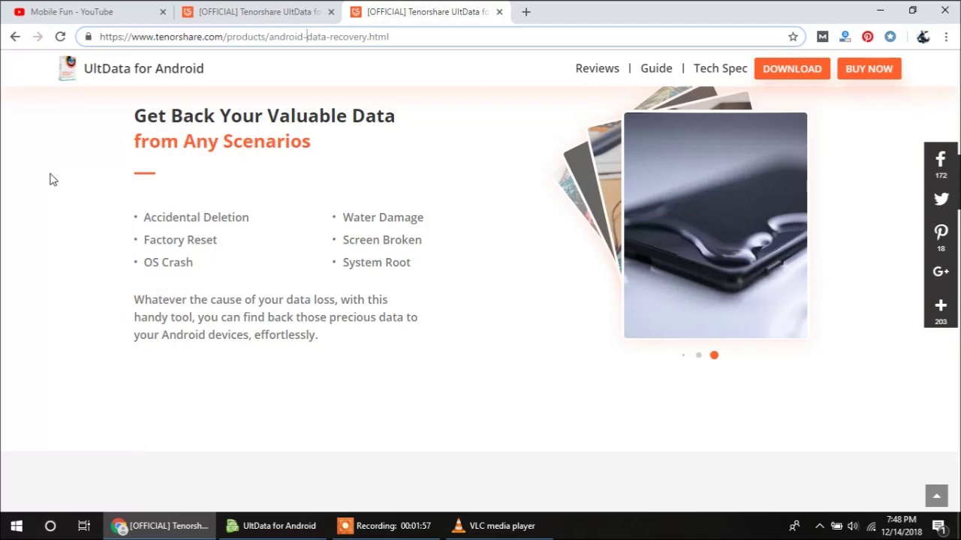
pyautogui.click(247, 11)
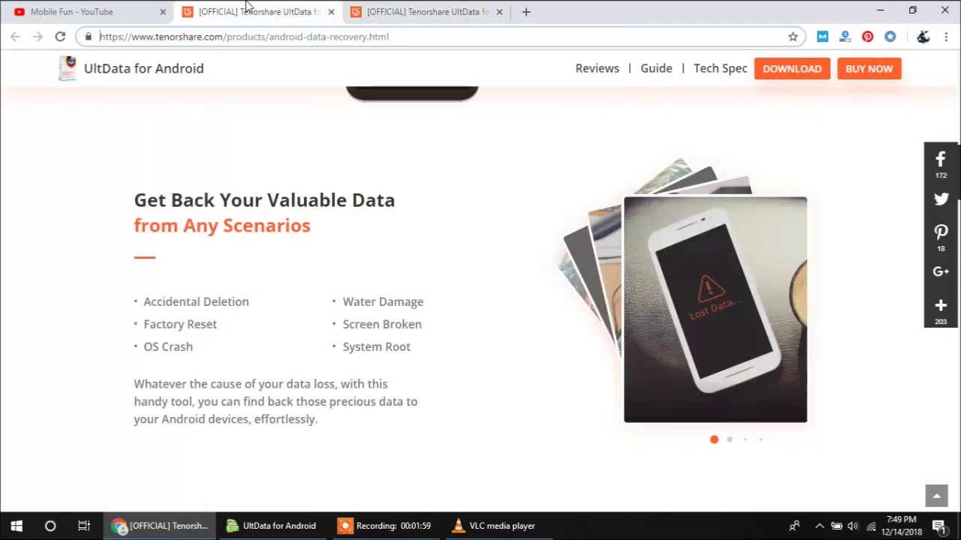
pyautogui.scroll(10, 252, 135)
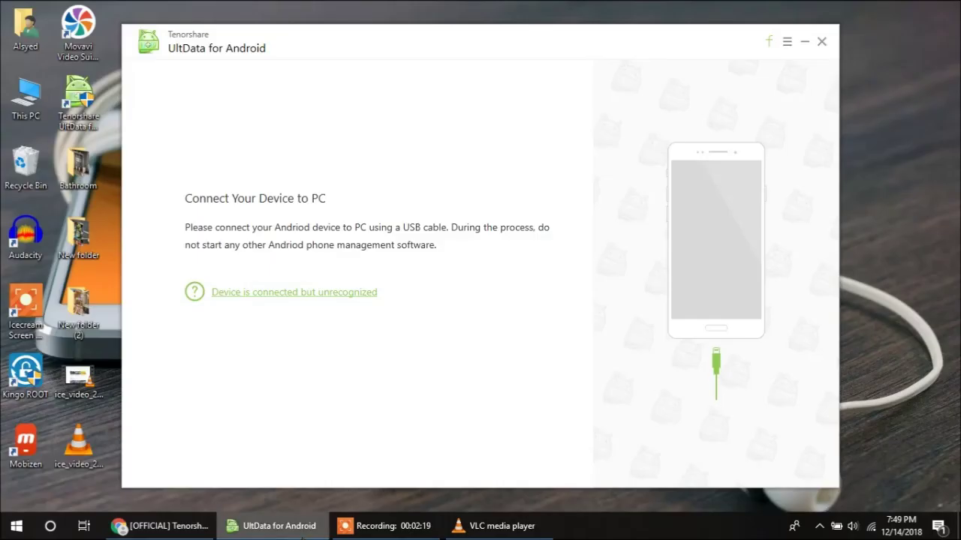
pyautogui.moveTo(302, 537)
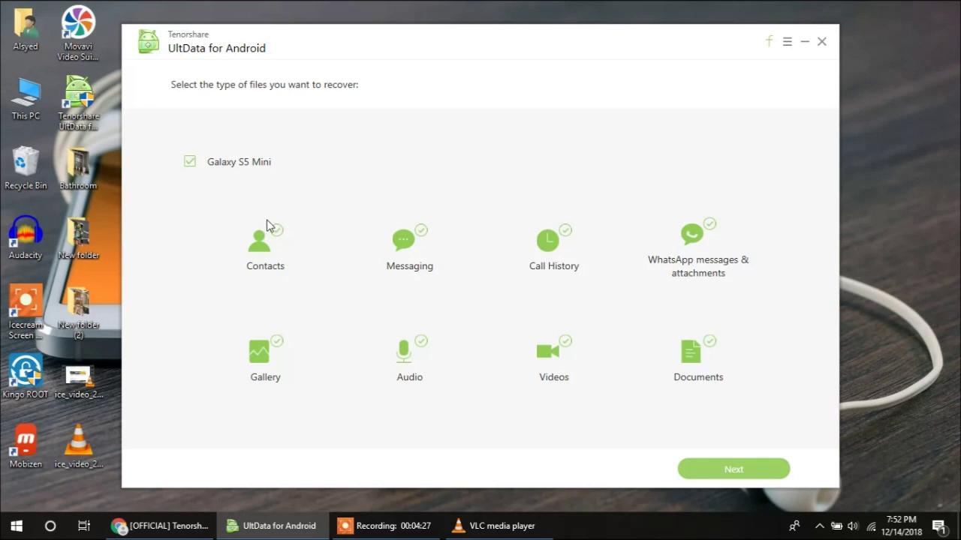
# Limit the Galaxy S5 Mini scan to Gallery and Videos and start scanning.
pyautogui.click(191, 164)
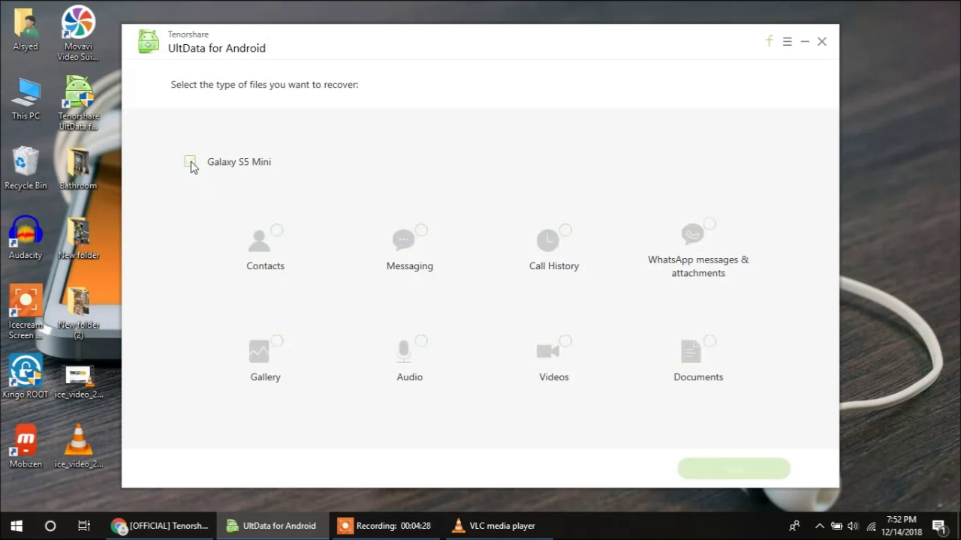
pyautogui.click(275, 351)
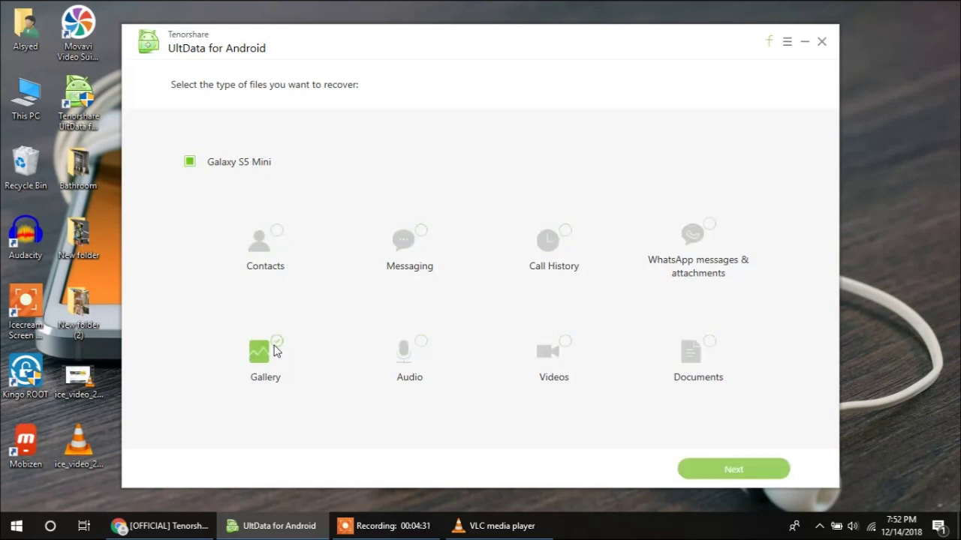
pyautogui.click(565, 346)
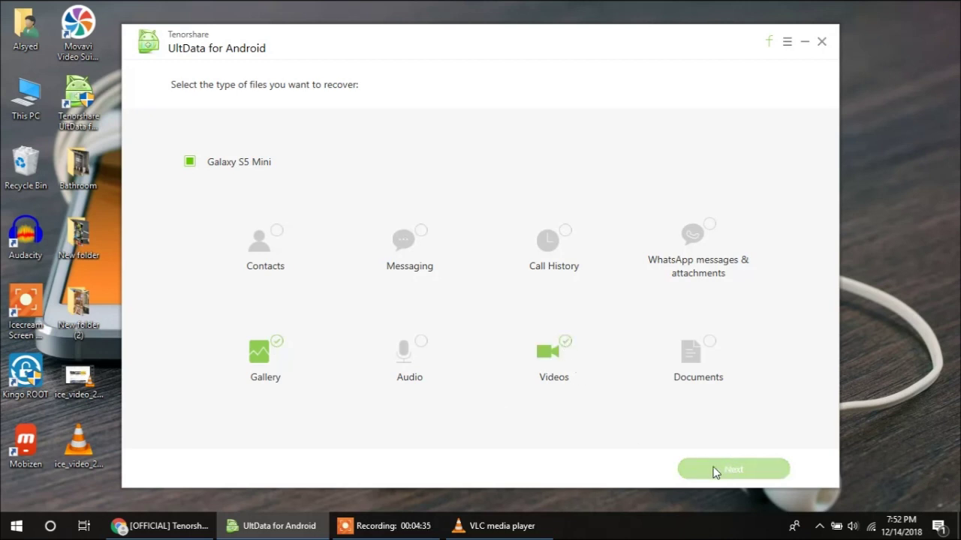
pyautogui.click(725, 471)
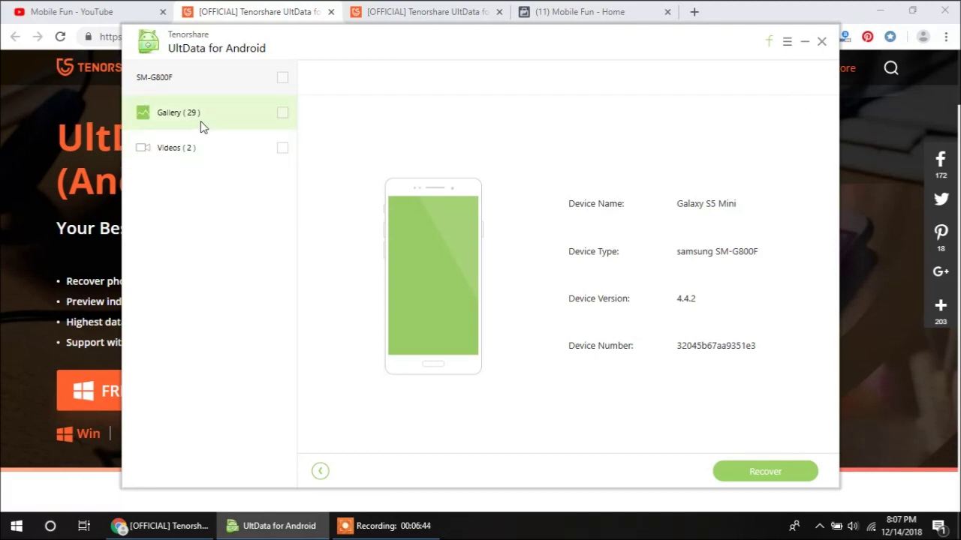
# Select all 29 Gallery items and browse them in the thumbnail grid.
pyautogui.click(282, 113)
pyautogui.click(237, 124)
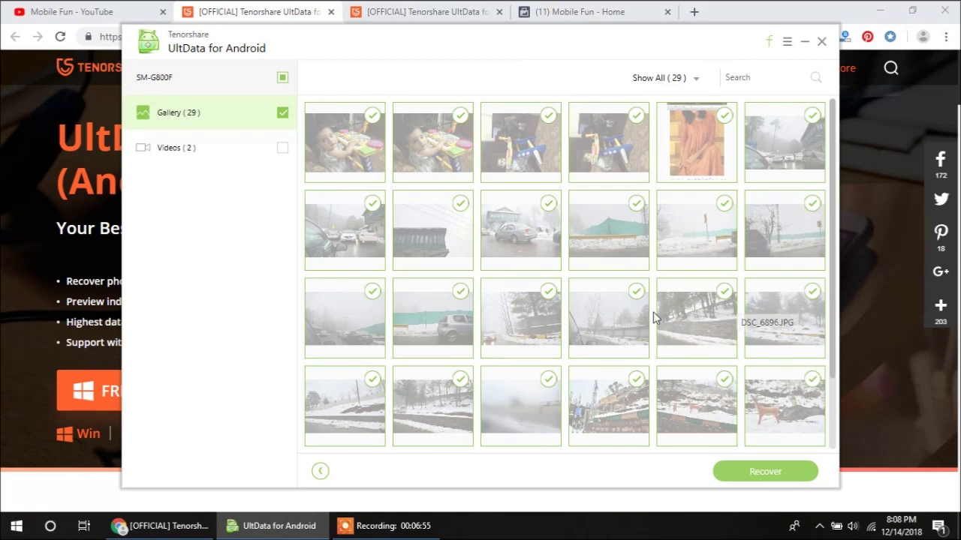
pyautogui.scroll(-1, 651, 318)
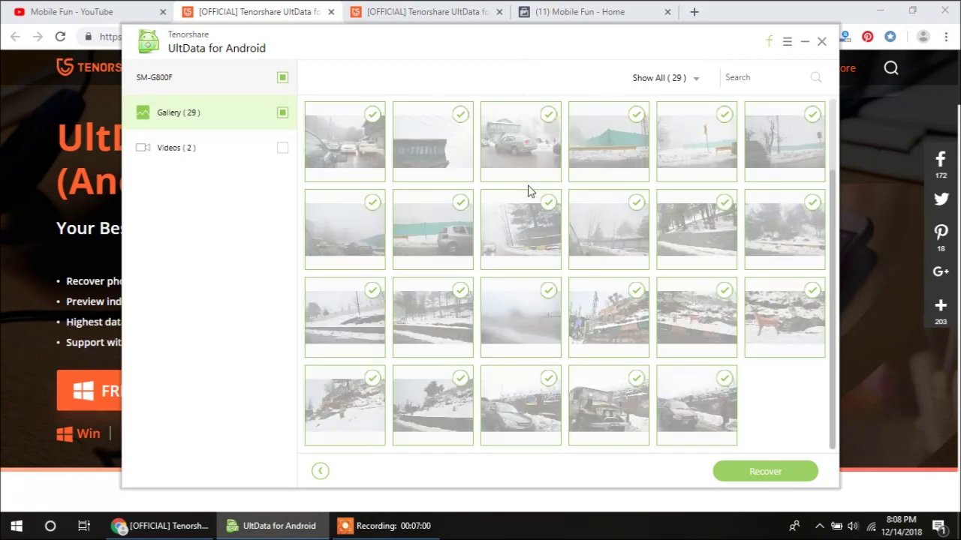
pyautogui.scroll(1, 528, 190)
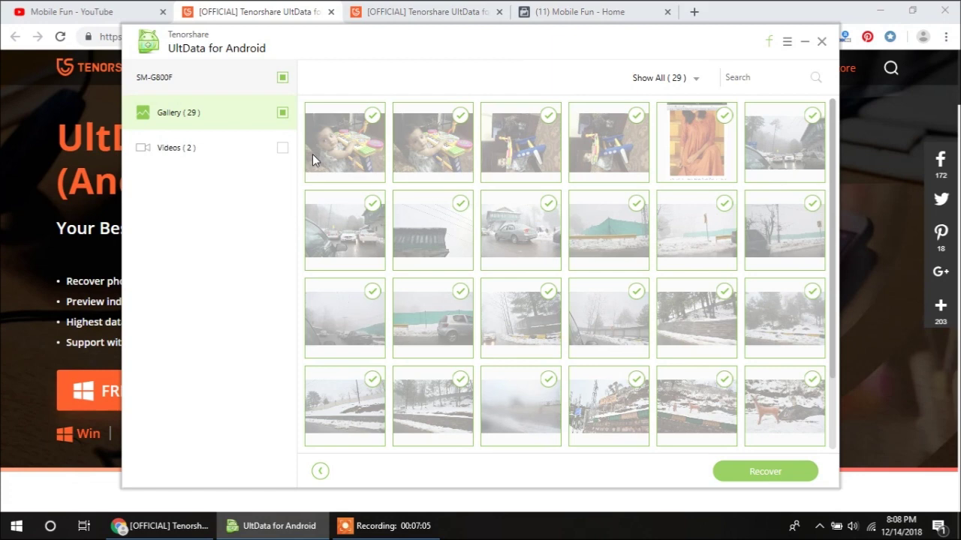
# Clear the Gallery selection and trial-mark a few photos, keeping the snowy car shot.
pyautogui.click(283, 114)
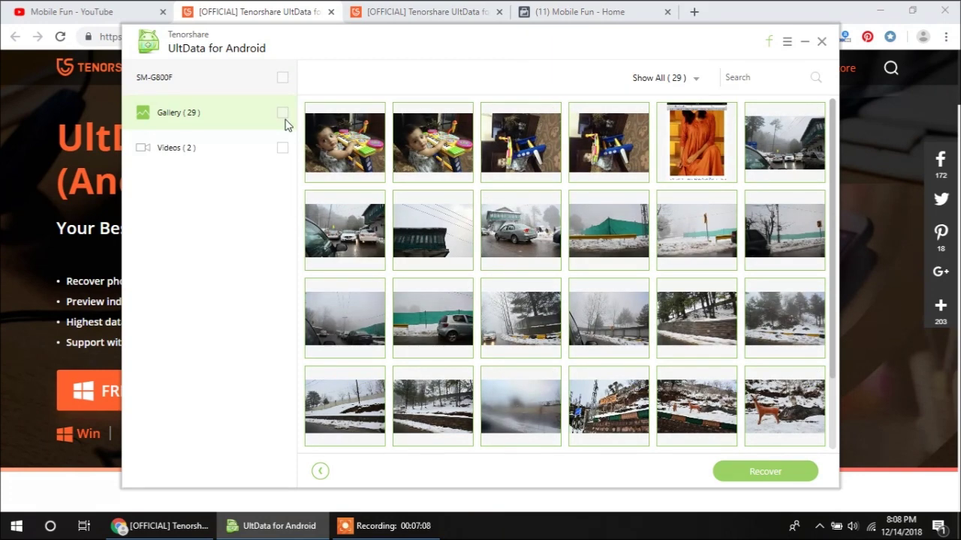
pyautogui.click(344, 153)
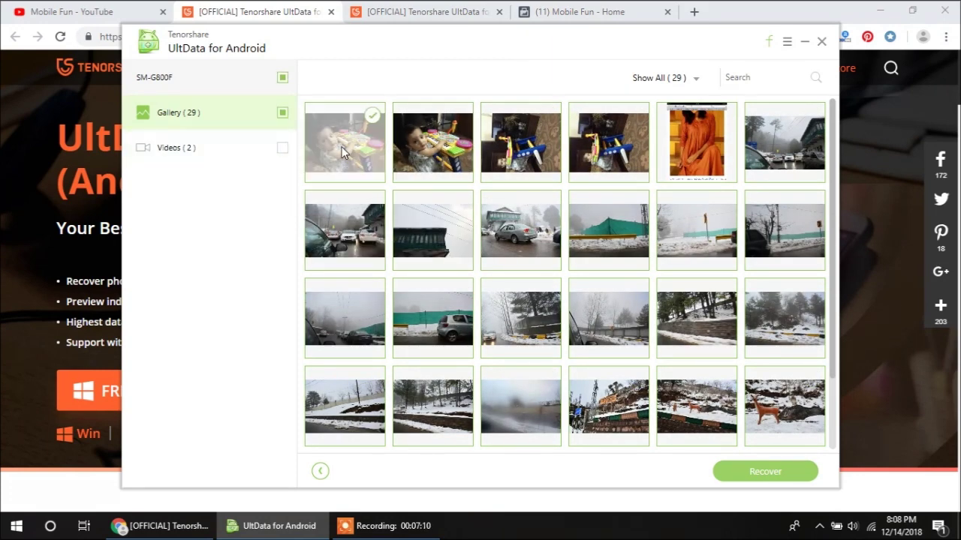
pyautogui.click(493, 154)
pyautogui.click(690, 152)
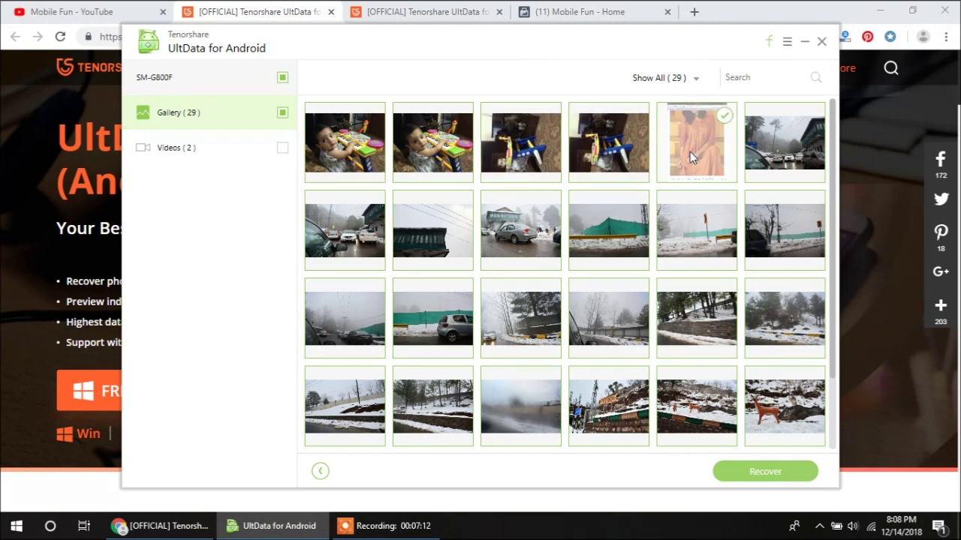
pyautogui.click(787, 224)
pyautogui.click(516, 235)
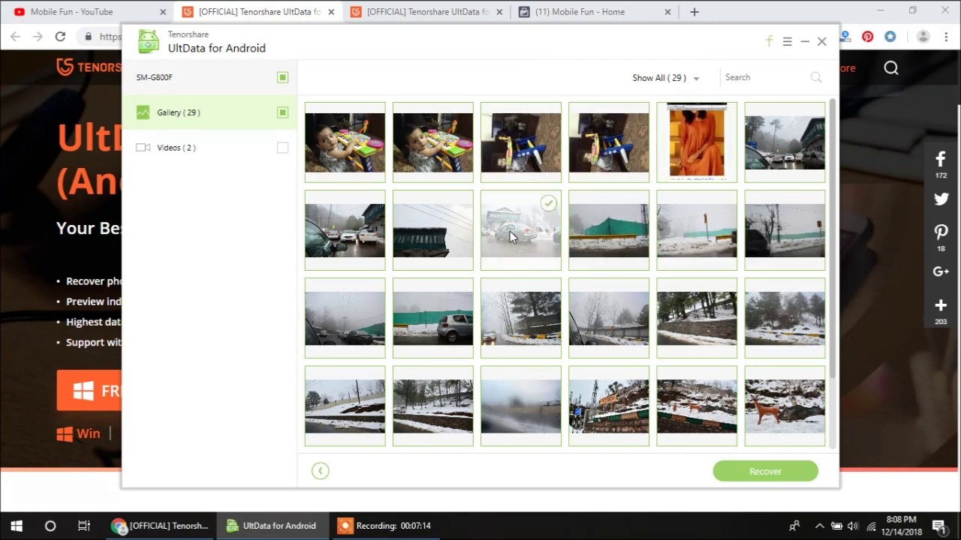
pyautogui.click(336, 241)
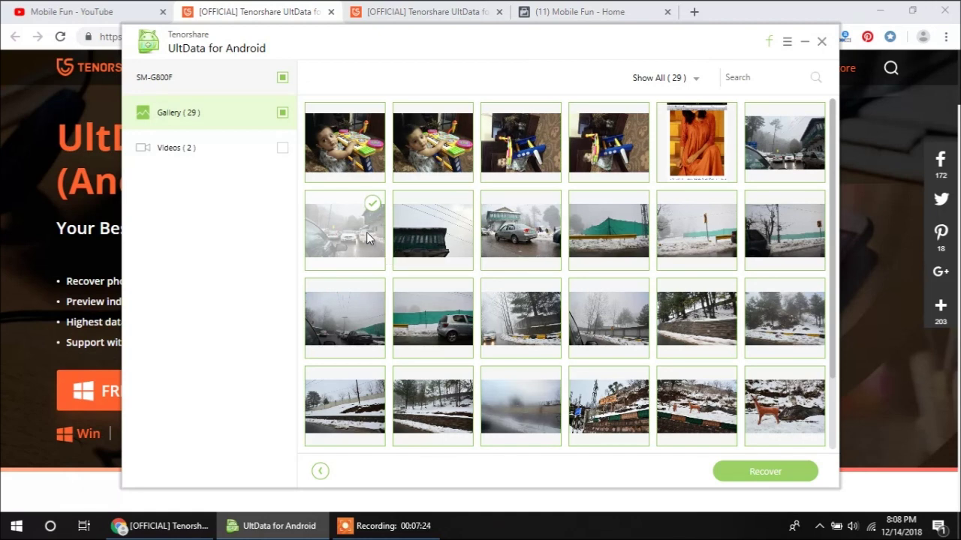
# Mark the toddler, toy-plane, orange-dress and two snowy row-two photos for recovery.
pyautogui.click(366, 154)
pyautogui.click(495, 153)
pyautogui.click(665, 149)
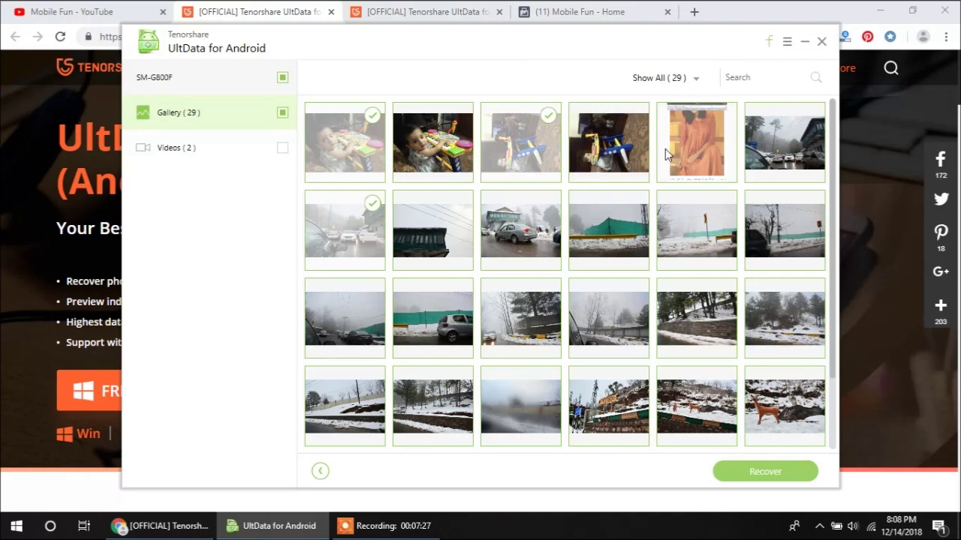
pyautogui.click(693, 268)
pyautogui.click(766, 256)
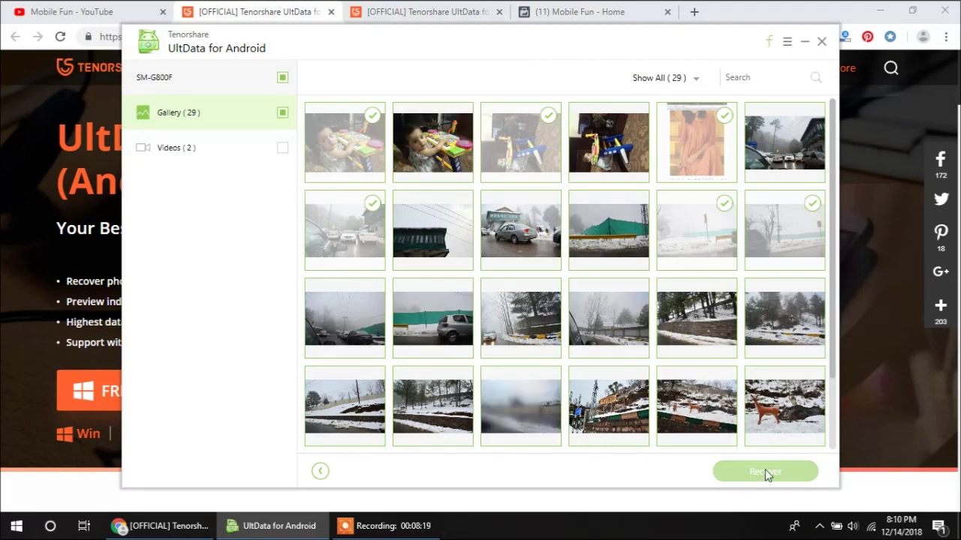
# Recover the marked photos into C:\My Backups and close the success dialog.
pyautogui.click(765, 473)
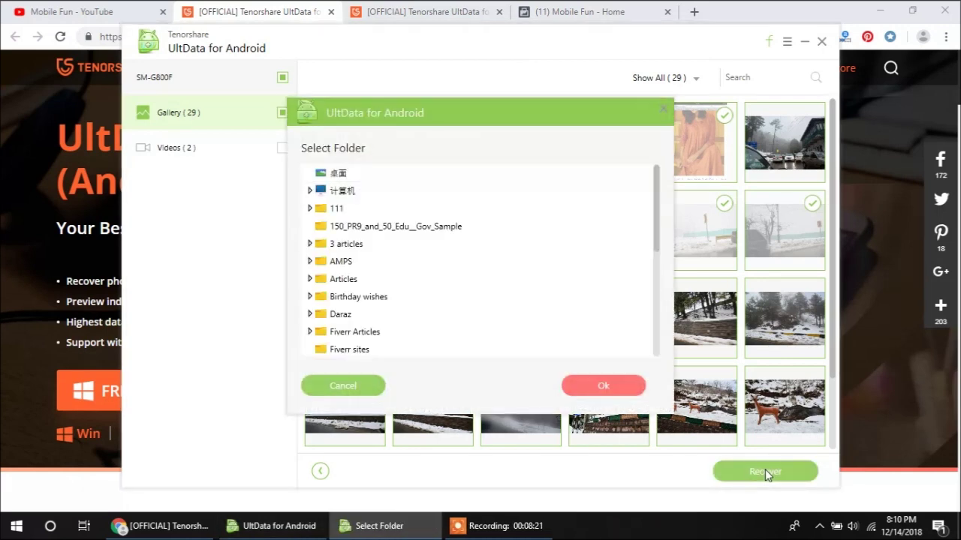
pyautogui.click(309, 191)
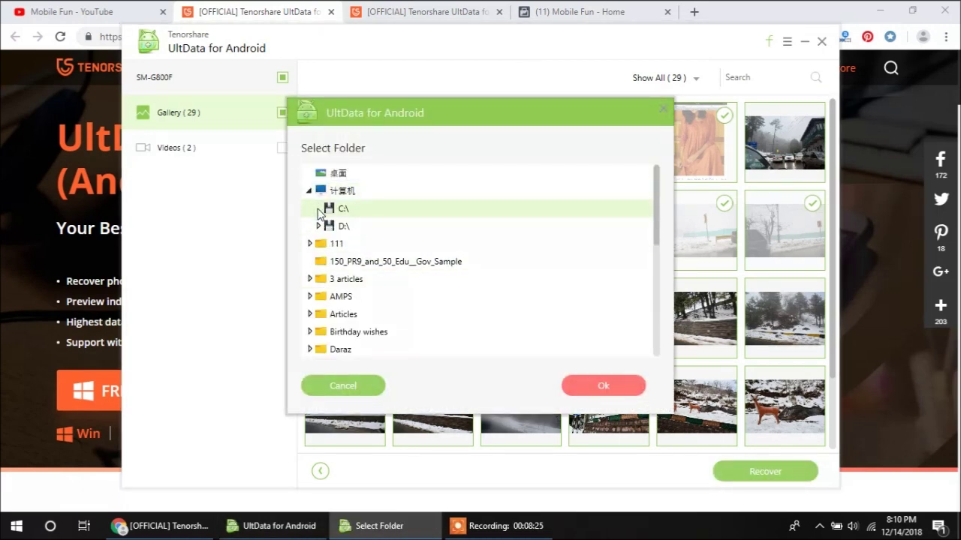
pyautogui.click(319, 209)
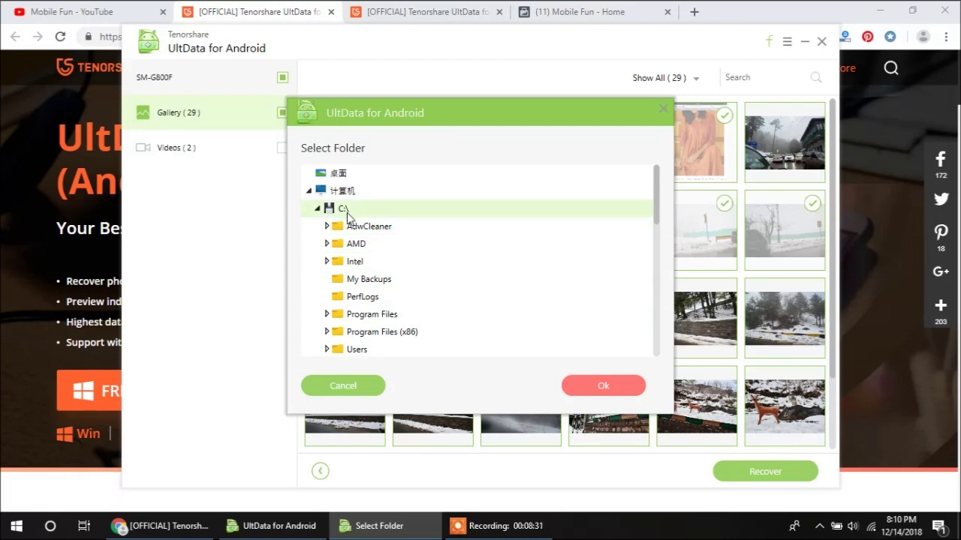
pyautogui.click(372, 281)
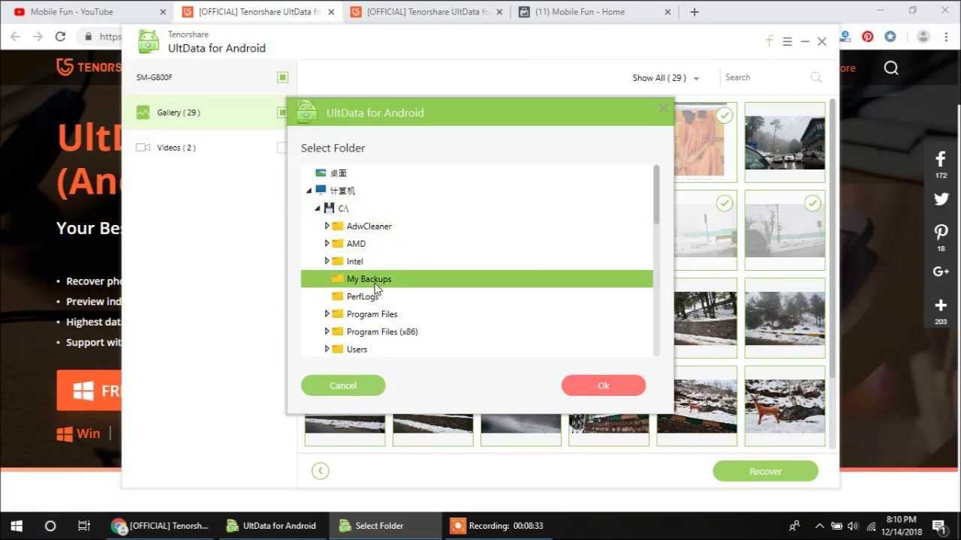
pyautogui.click(603, 390)
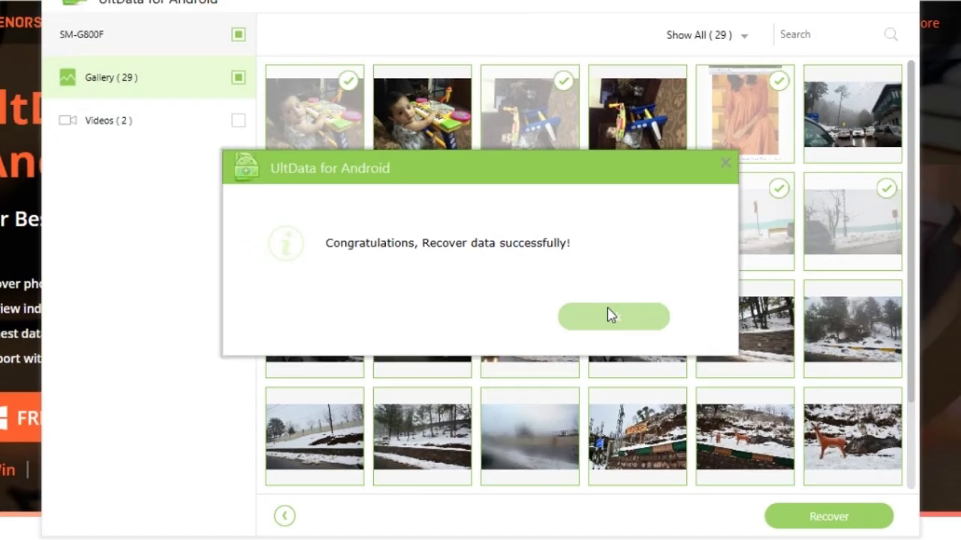
pyautogui.click(694, 345)
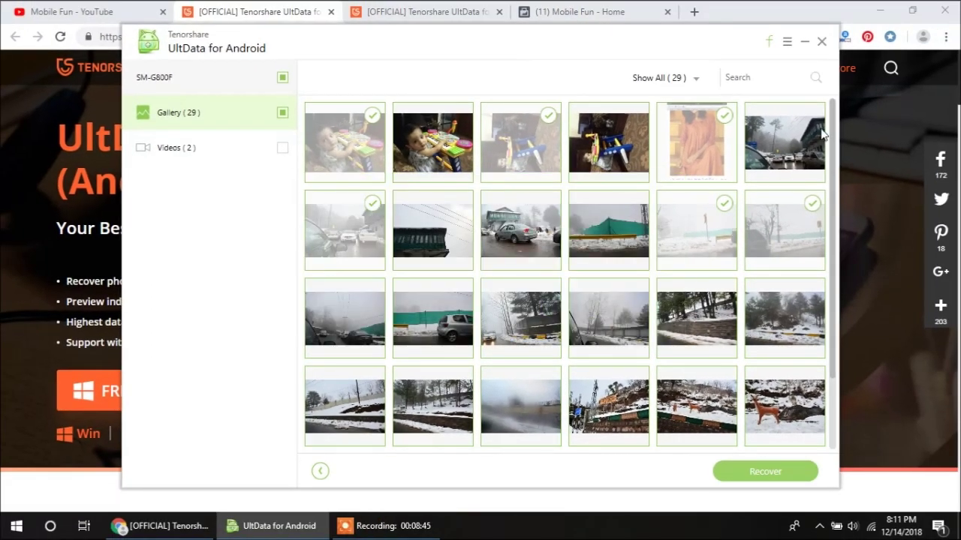
pyautogui.click(877, 11)
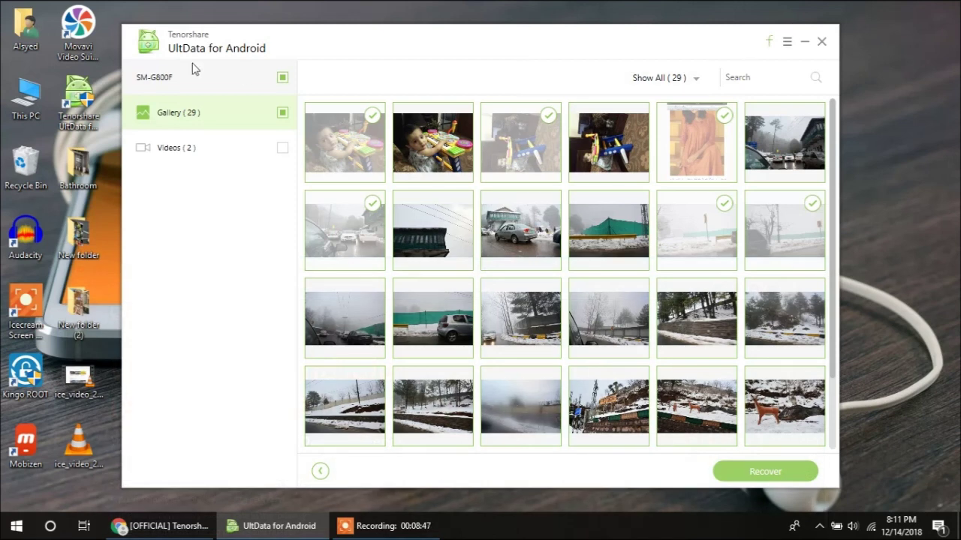
pyautogui.click(32, 105)
pyautogui.doubleClick(32, 105)
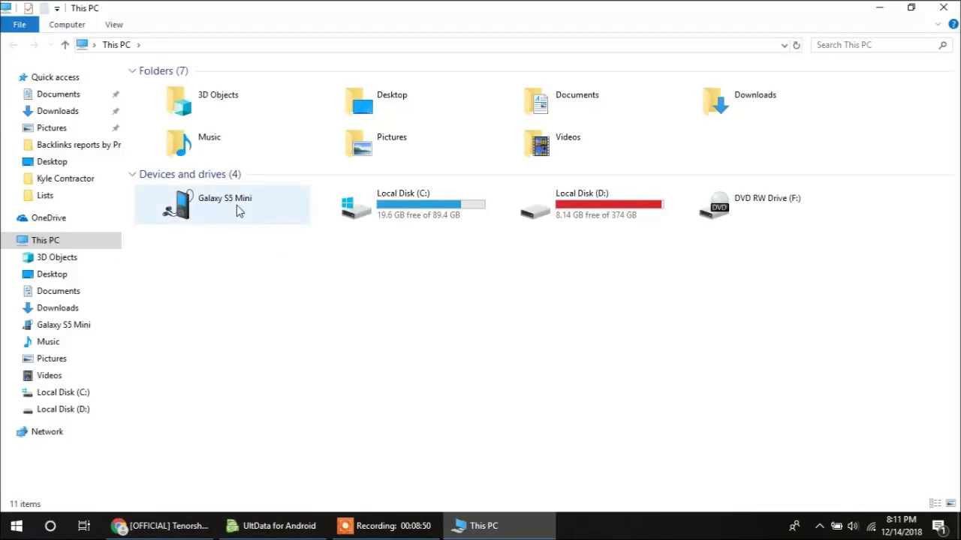
pyautogui.doubleClick(386, 217)
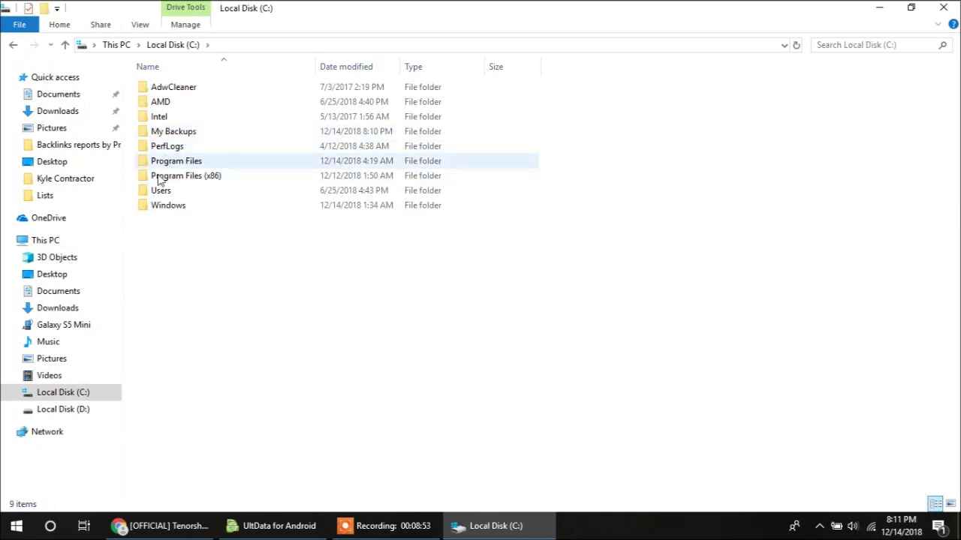
pyautogui.doubleClick(178, 135)
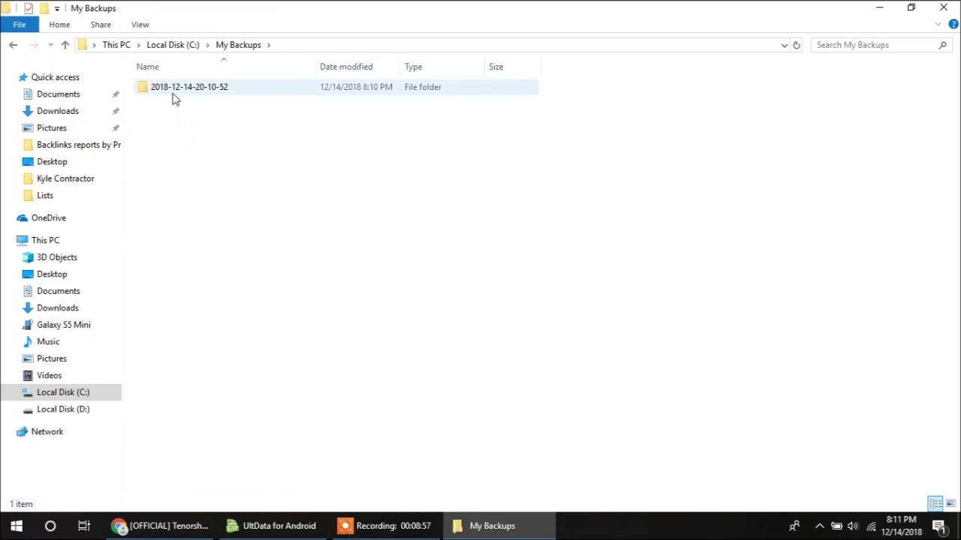
pyautogui.doubleClick(188, 93)
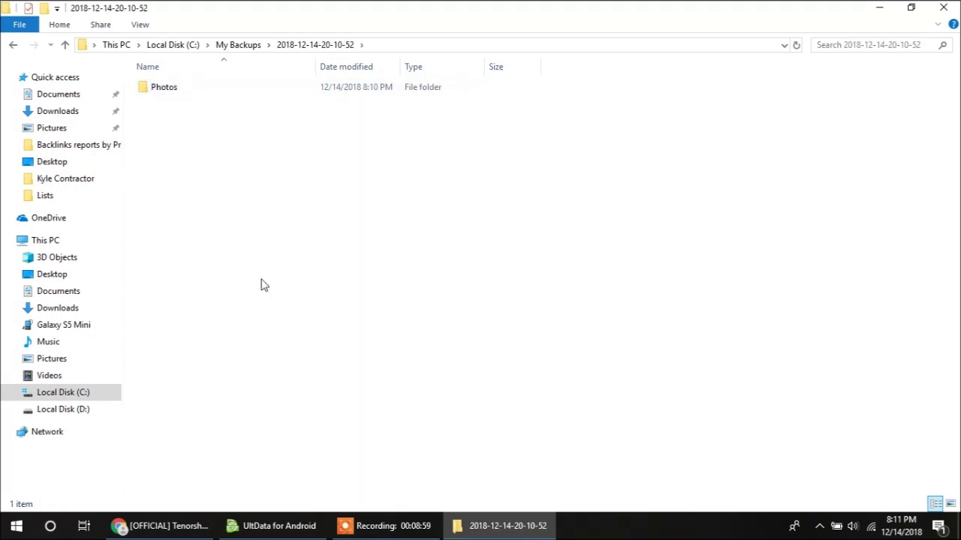
pyautogui.doubleClick(180, 91)
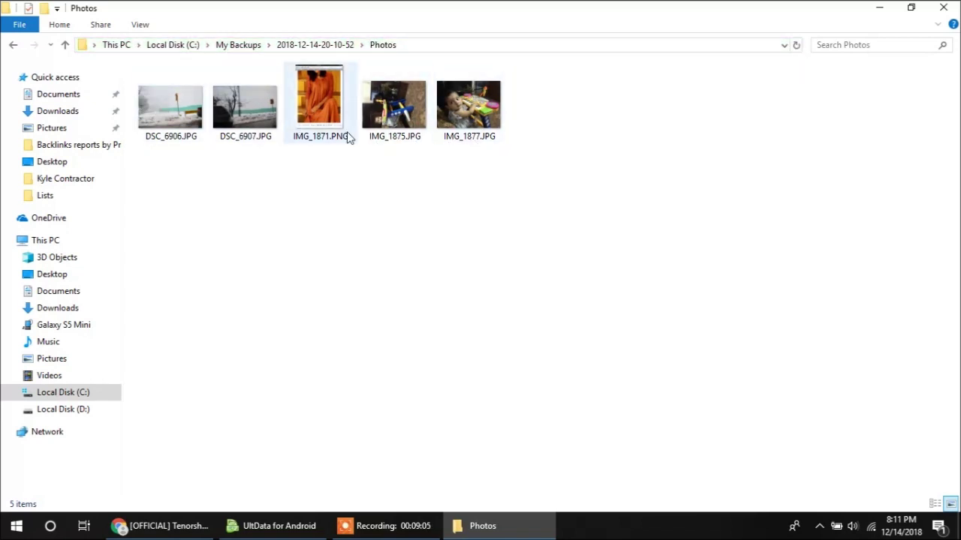
pyautogui.click(322, 123)
pyautogui.press('Right')
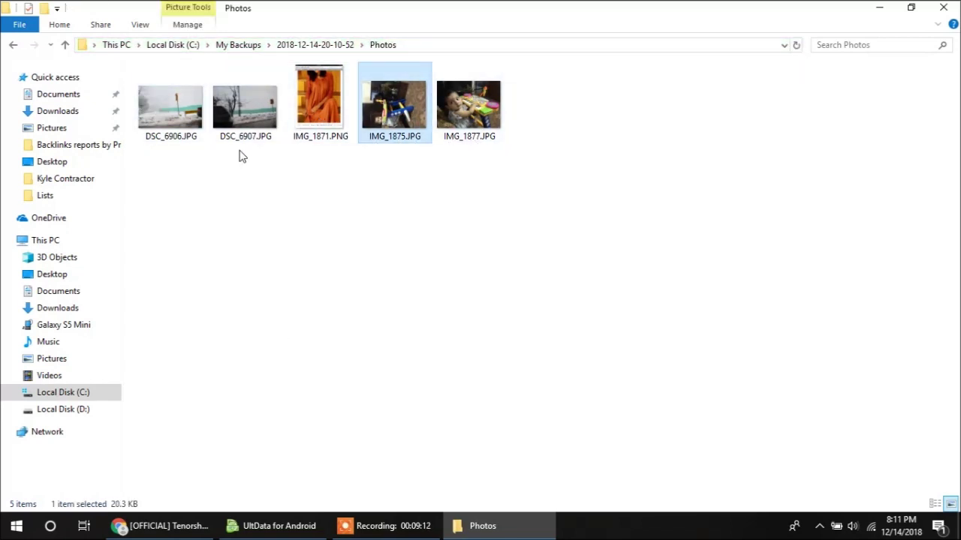